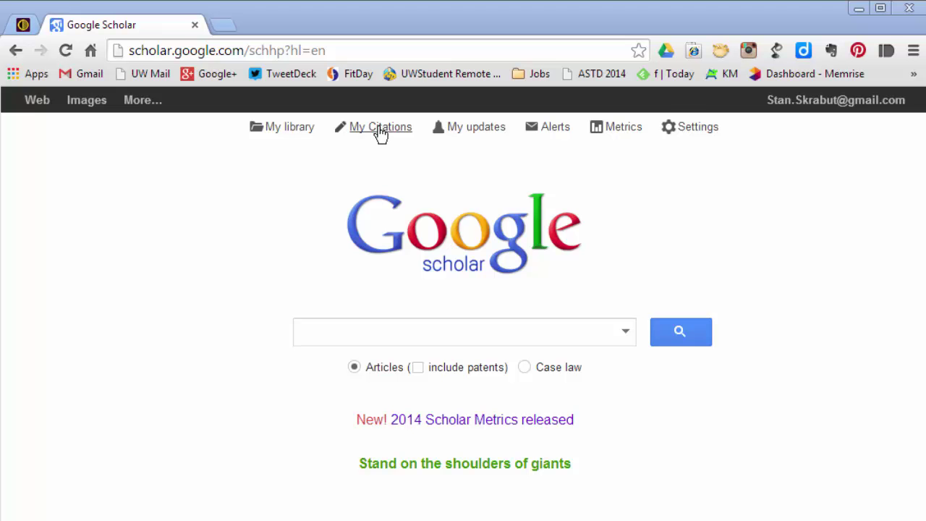
Open My Citations to show the profile with two articles and 8 citations.
{"action": "left_click", "coordinate": [380, 130]}
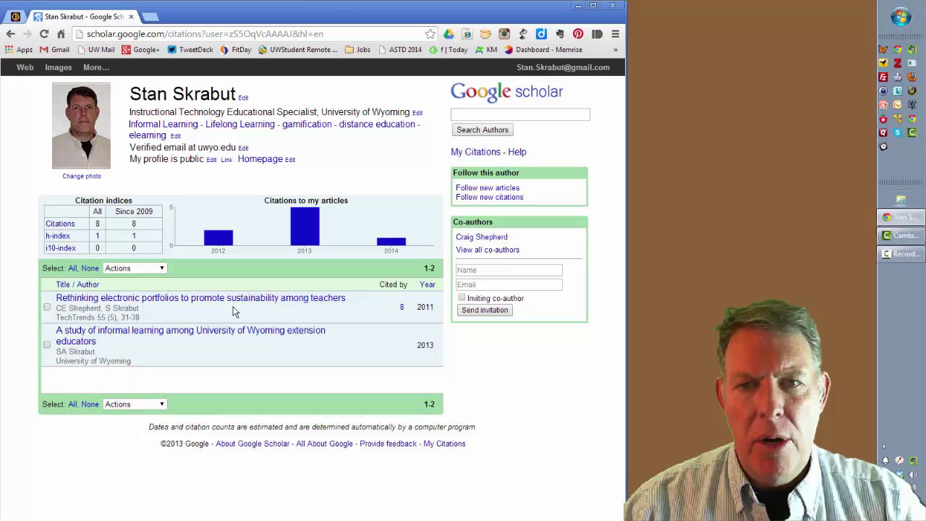
{"action": "left_click", "coordinate": [403, 309]}
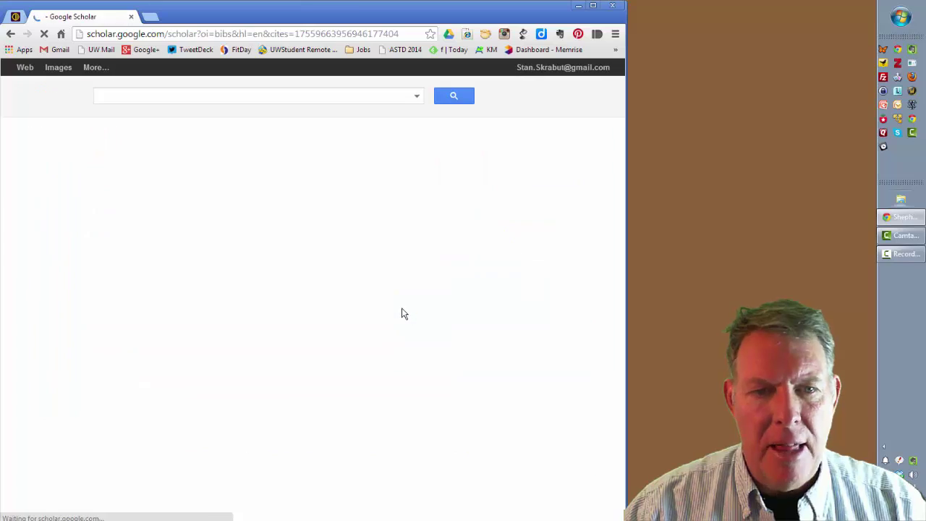
{"action": "scroll", "coordinate": [253, 348], "scroll_direction": "down", "scroll_amount": 5}
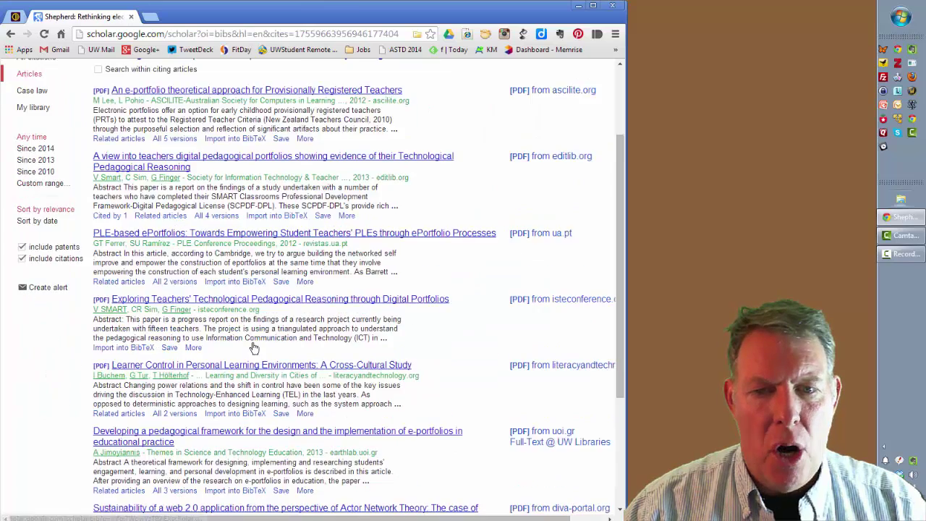
{"action": "scroll", "coordinate": [253, 346], "scroll_direction": "up", "scroll_amount": 5}
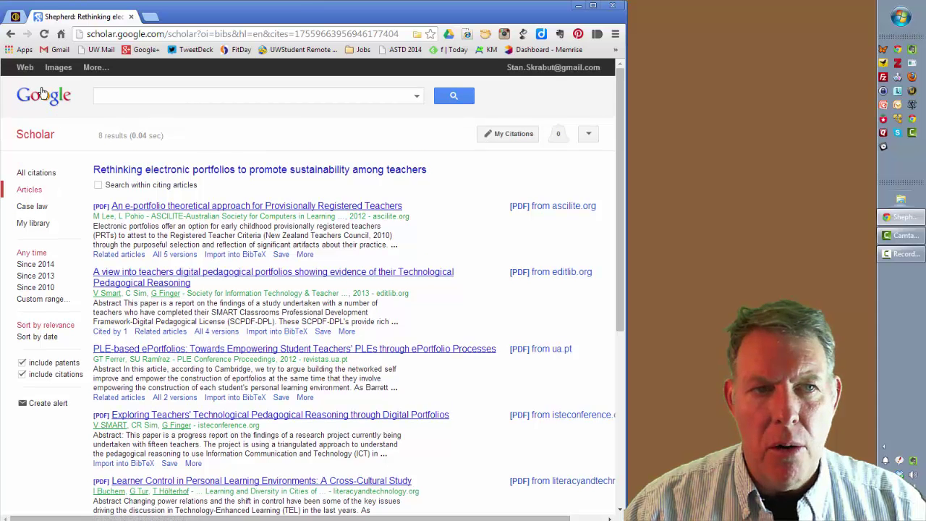
{"action": "left_click", "coordinate": [11, 34]}
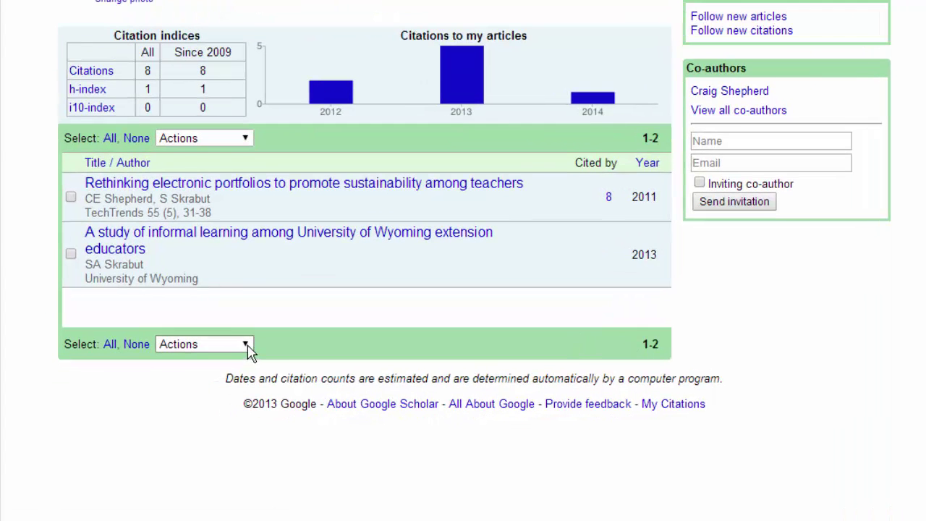
Search for articles by 'stanley skrabut' from the profile's Add articles option.
{"action": "left_click", "coordinate": [246, 139]}
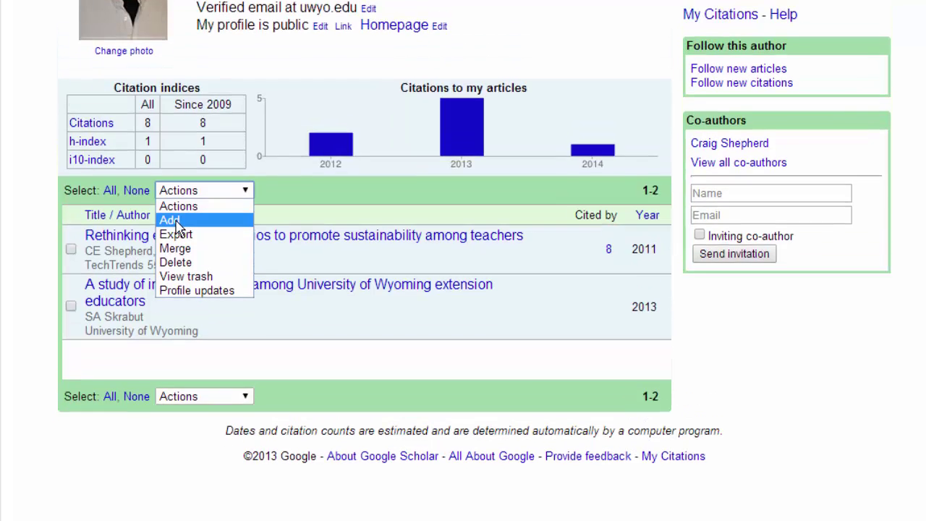
{"action": "left_click", "coordinate": [171, 168]}
{"action": "left_click", "coordinate": [232, 203]}
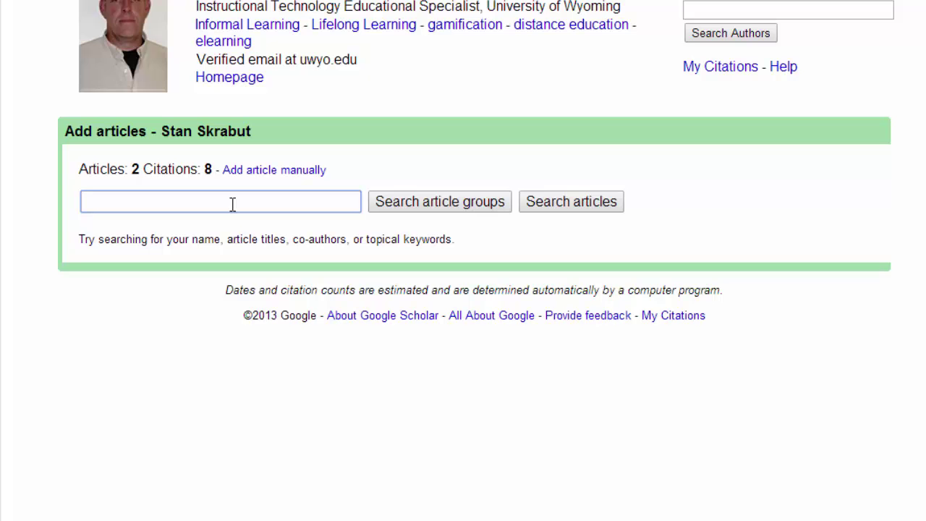
{"action": "type", "text": "stanley"}
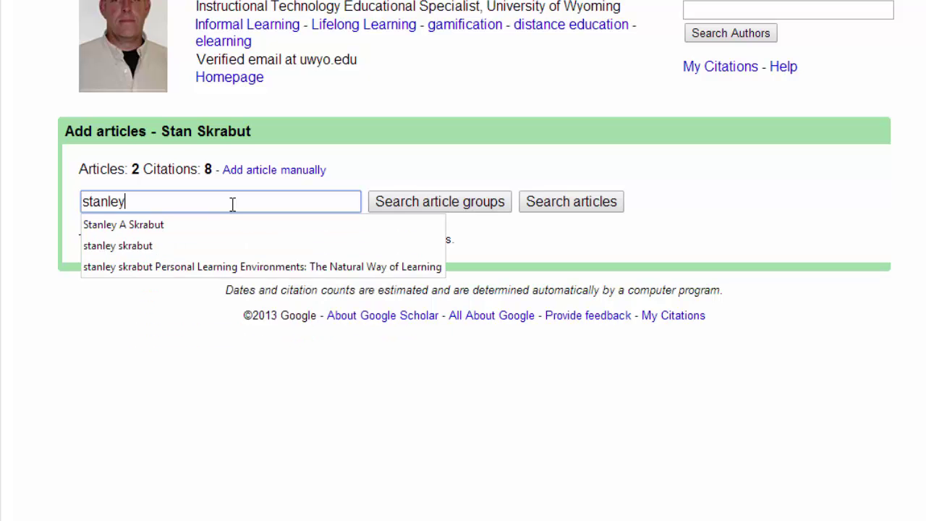
{"action": "left_click", "coordinate": [145, 246]}
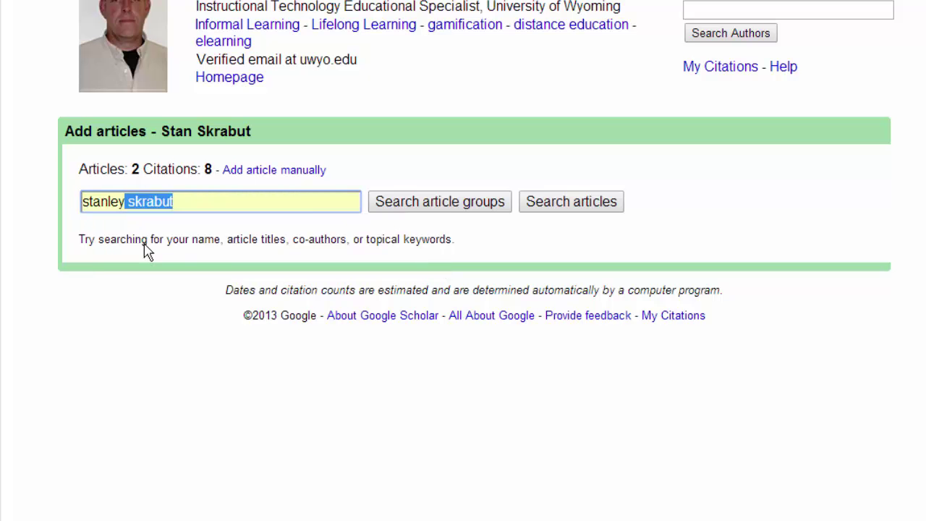
{"action": "left_click", "coordinate": [570, 206]}
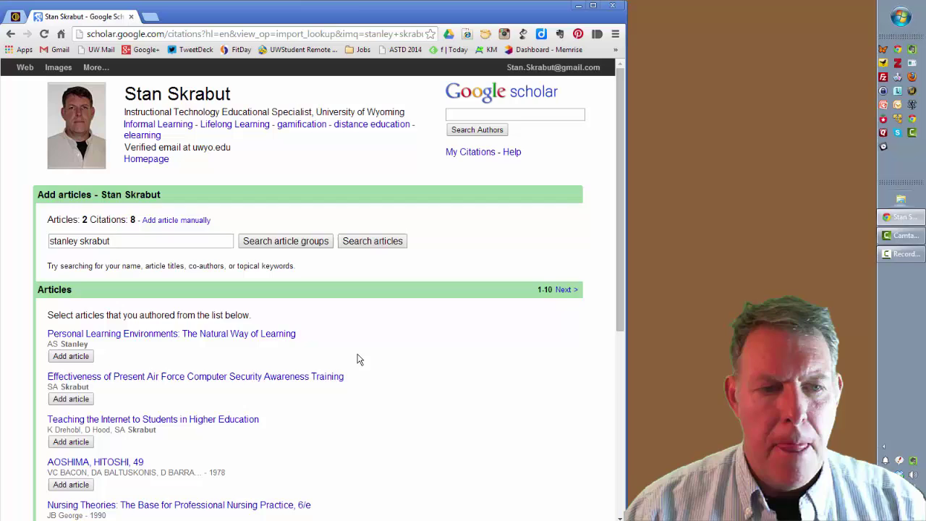
Add the Personal Learning Environments, Air Force security awareness and Teaching the Internet articles.
{"action": "scroll", "coordinate": [355, 361], "scroll_direction": "down", "scroll_amount": 3}
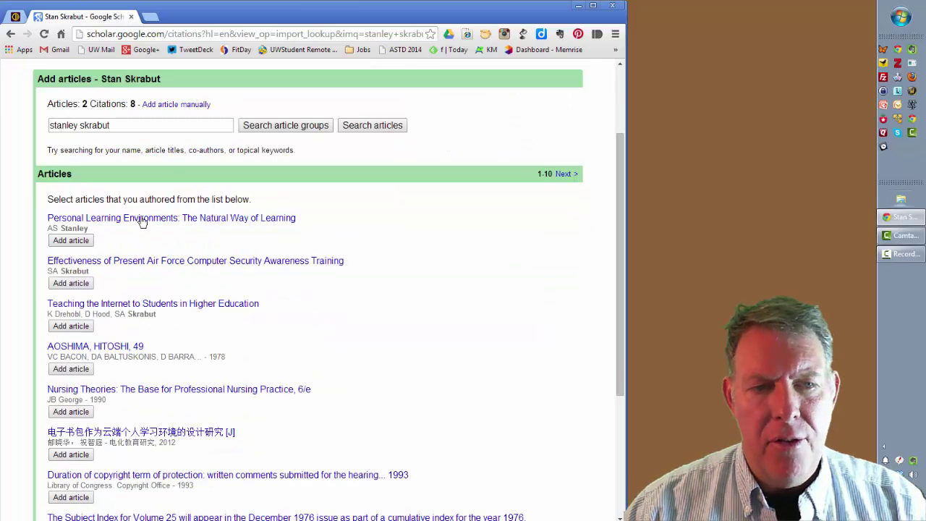
{"action": "left_click", "coordinate": [70, 242]}
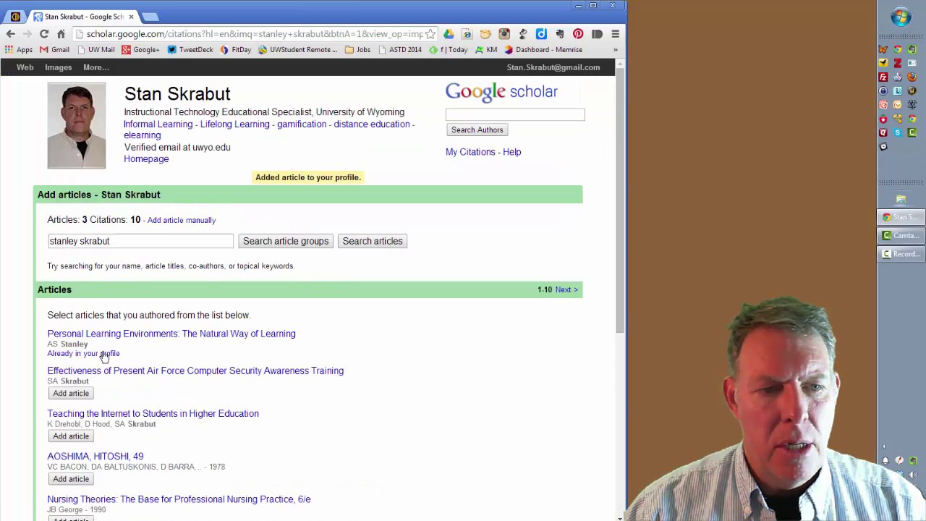
{"action": "scroll", "coordinate": [128, 367], "scroll_direction": "down", "scroll_amount": 1}
{"action": "scroll", "coordinate": [127, 367], "scroll_direction": "down", "scroll_amount": 1}
{"action": "left_click", "coordinate": [73, 278]}
{"action": "scroll", "coordinate": [162, 317], "scroll_direction": "down", "scroll_amount": 1}
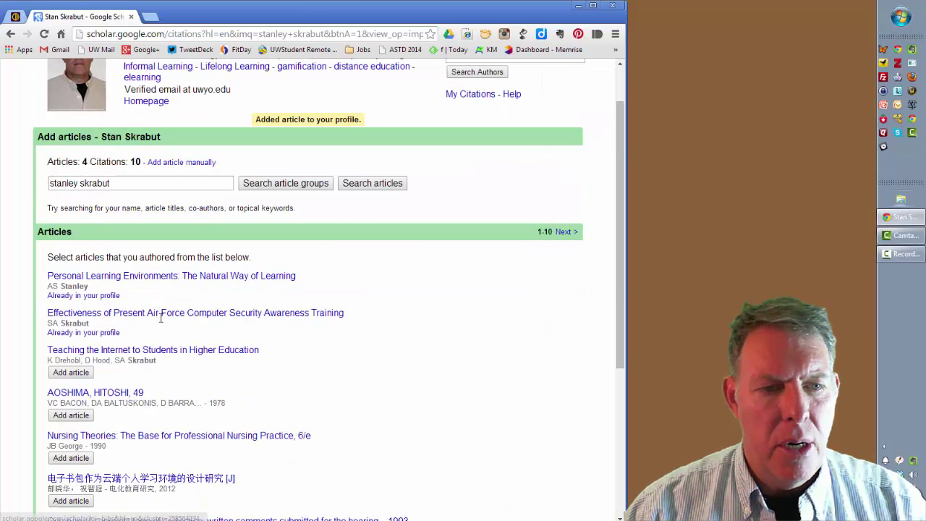
{"action": "left_click", "coordinate": [73, 372]}
{"action": "scroll", "coordinate": [208, 357], "scroll_direction": "down", "scroll_amount": 4}
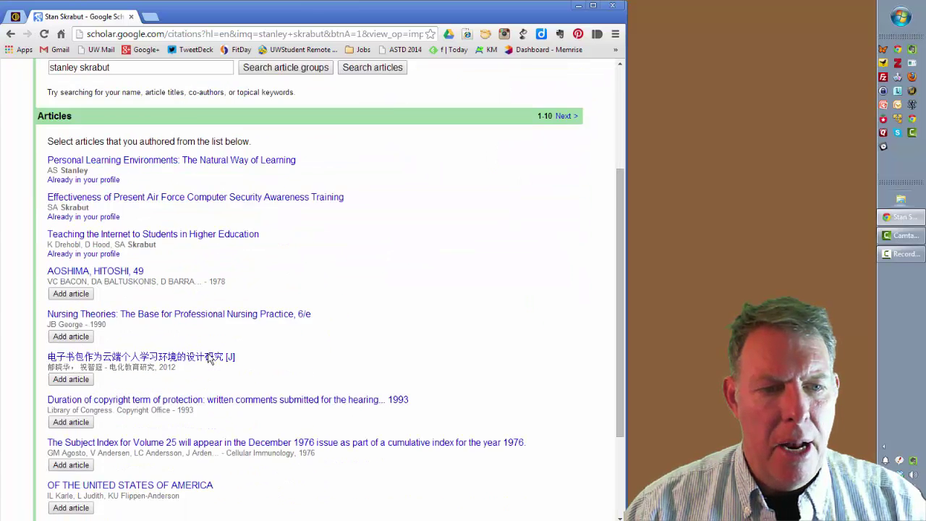
{"action": "scroll", "coordinate": [116, 378], "scroll_direction": "down", "scroll_amount": 2}
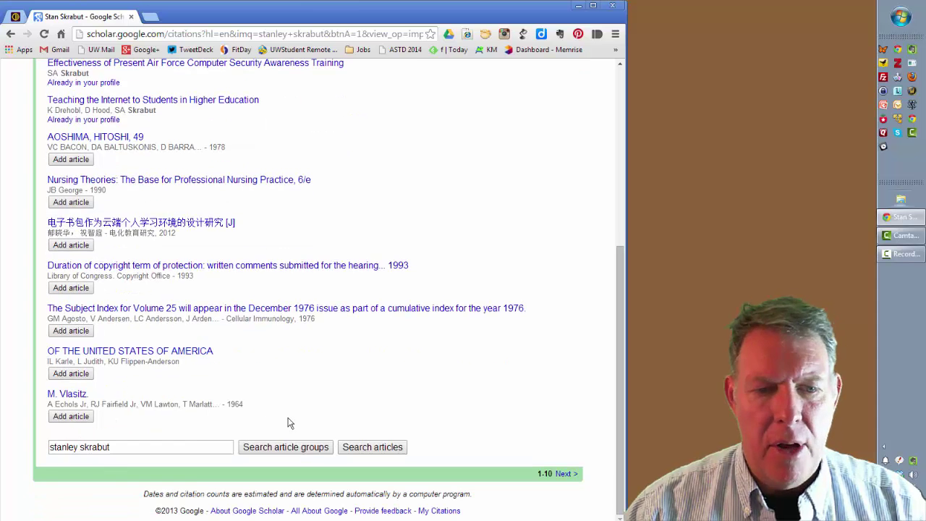
{"action": "scroll", "coordinate": [124, 230], "scroll_direction": "up", "scroll_amount": 4}
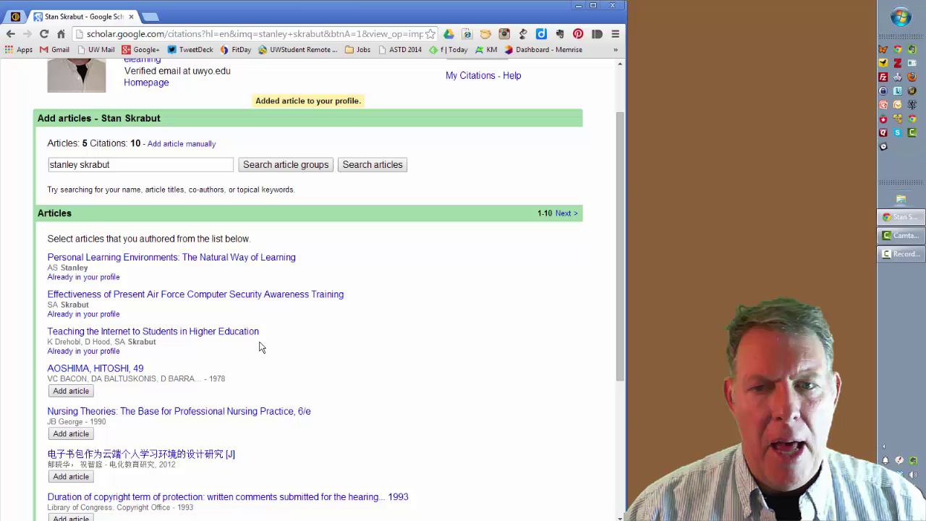
Browse search results 11–20 for more matching articles.
{"action": "left_click", "coordinate": [562, 213]}
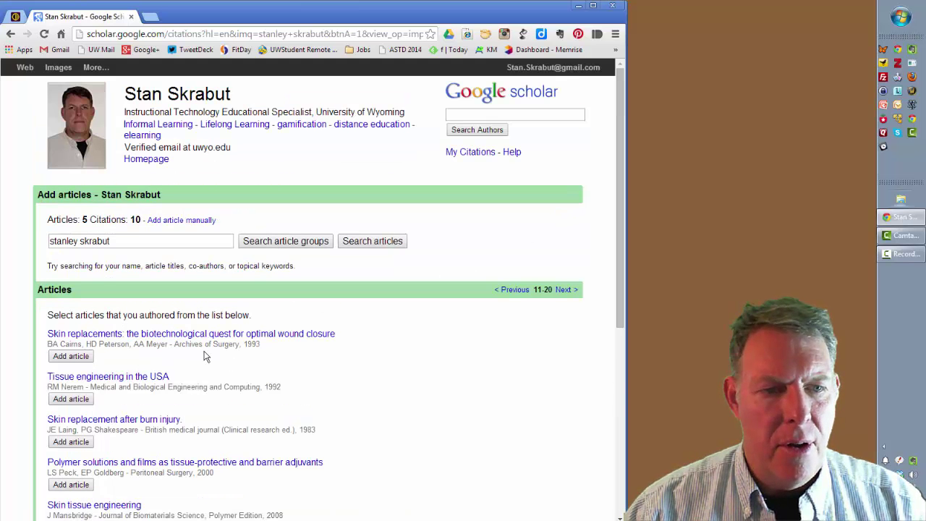
{"action": "scroll", "coordinate": [204, 356], "scroll_direction": "down", "scroll_amount": 3}
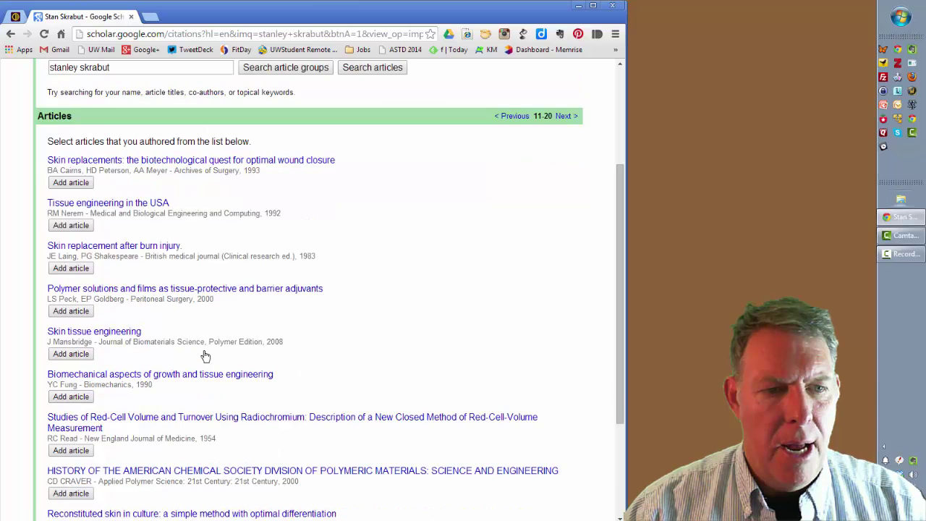
{"action": "scroll", "coordinate": [204, 356], "scroll_direction": "down", "scroll_amount": 2}
{"action": "scroll", "coordinate": [207, 356], "scroll_direction": "down", "scroll_amount": 1}
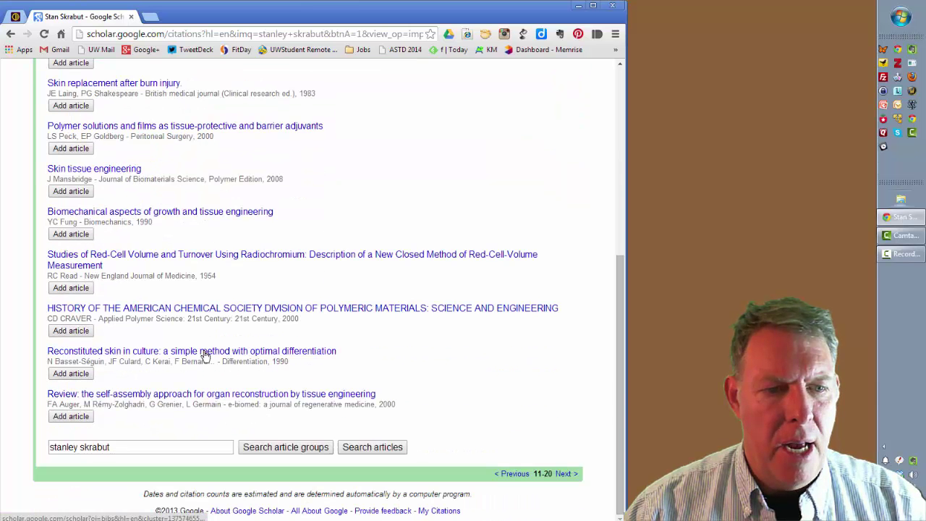
{"action": "scroll", "coordinate": [207, 356], "scroll_direction": "up", "scroll_amount": 6}
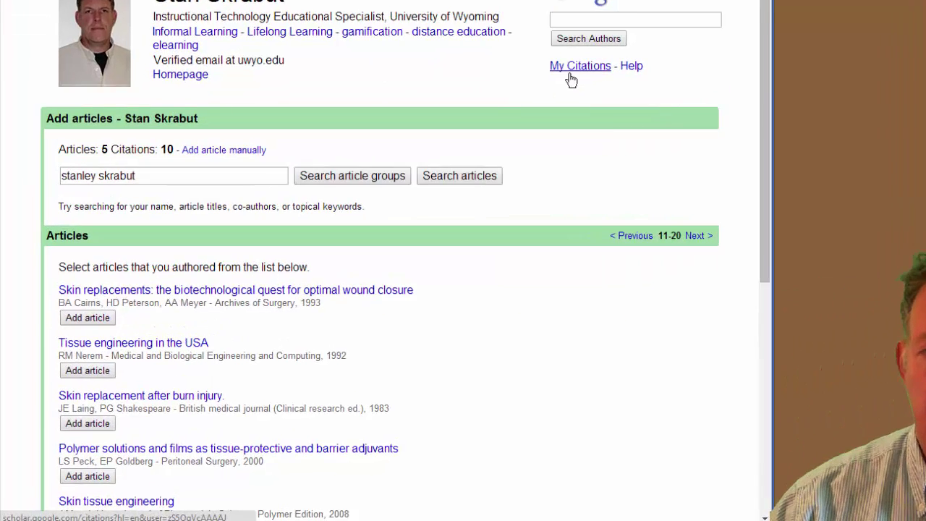
Return to the profile and open 'Personal Learning Environments: The Natural Way of Learning'.
{"action": "left_click", "coordinate": [470, 153]}
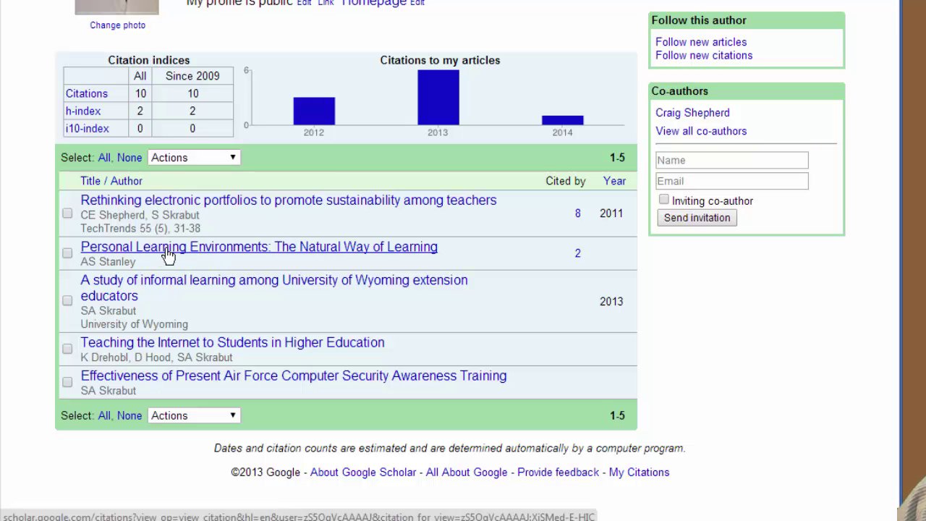
{"action": "left_click", "coordinate": [234, 255]}
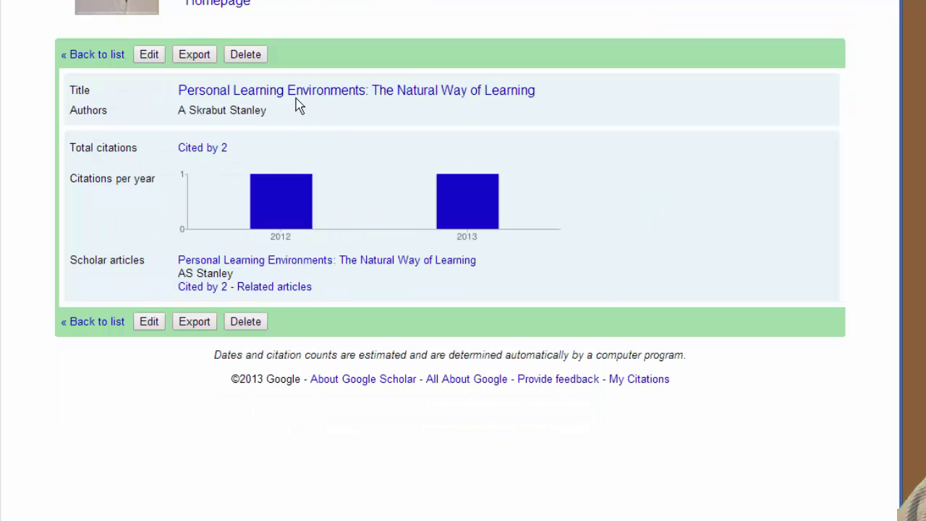
Edit the article's Authors field to list the surname first, followed by a comma, ending with a period.
{"action": "left_click", "coordinate": [150, 55]}
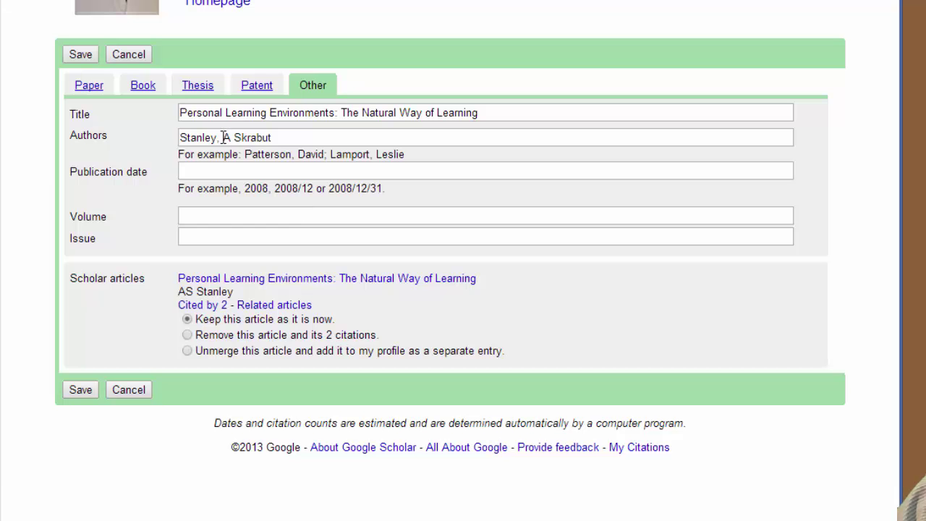
{"action": "left_click_drag", "start_coordinate": [235, 137], "coordinate": [303, 135]}
{"action": "key", "text": "ctrl+c"}
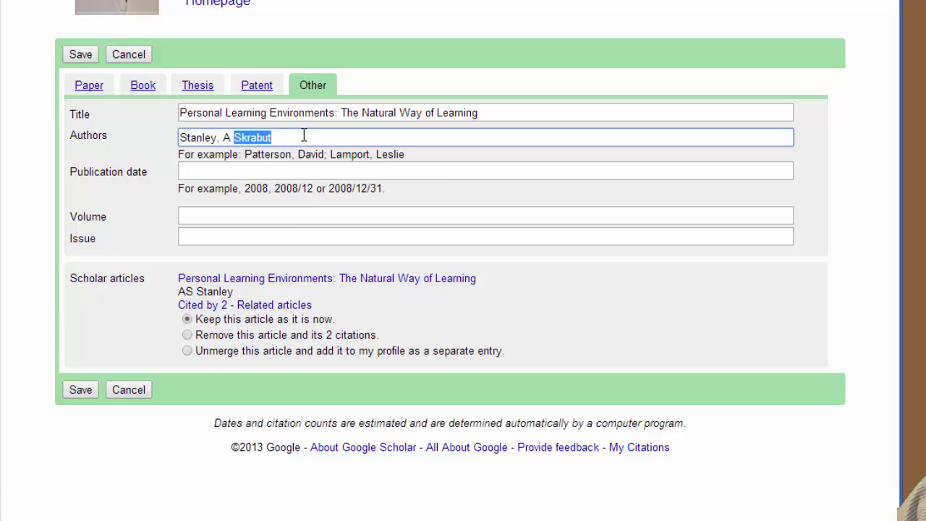
{"action": "key", "text": "BackSpace"}
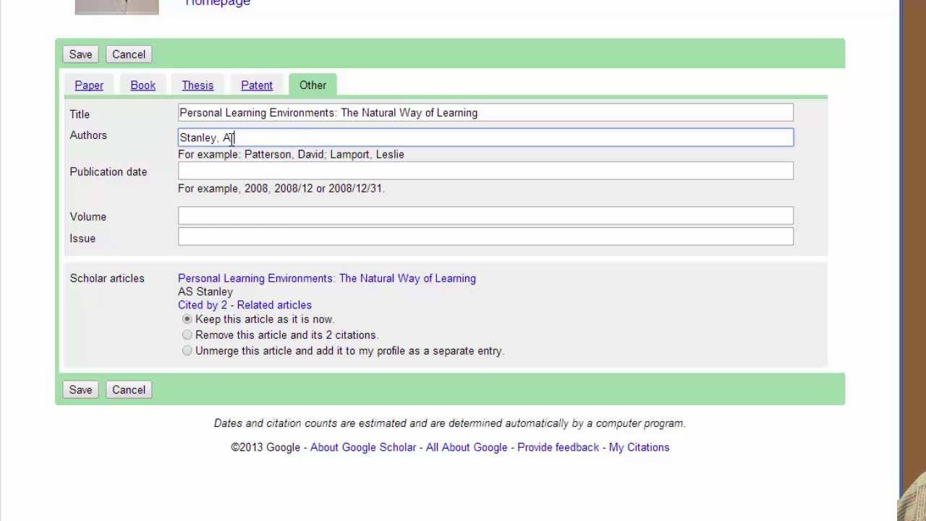
{"action": "left_click", "coordinate": [183, 137]}
{"action": "key", "text": "ctrl+v"}
{"action": "type", "text": ","}
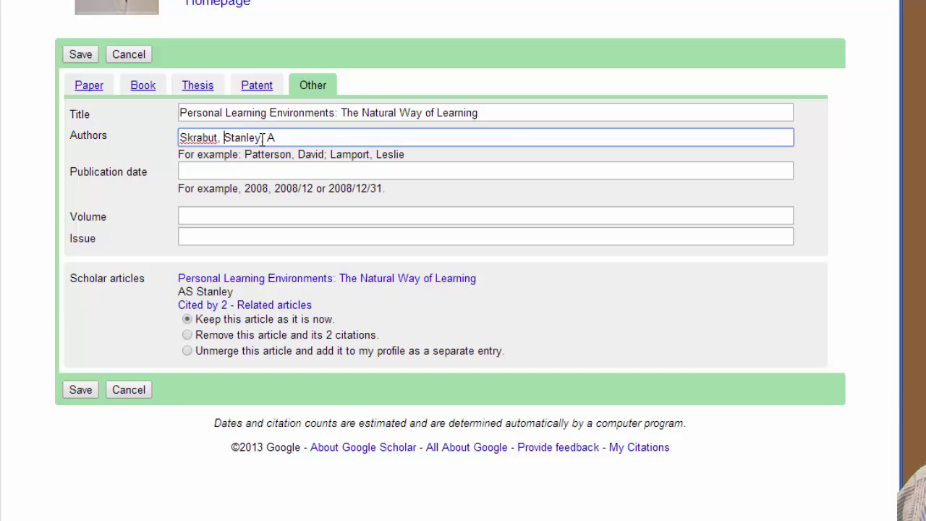
{"action": "left_click", "coordinate": [313, 140]}
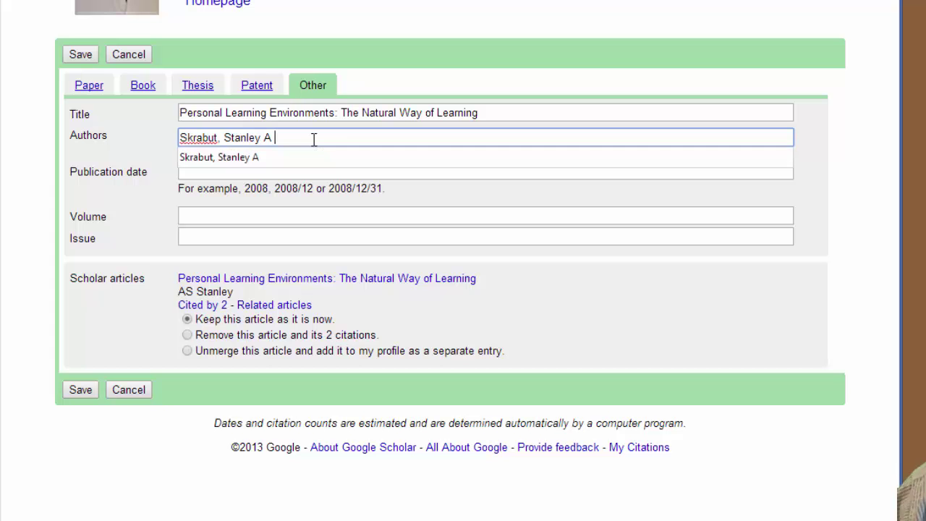
{"action": "type", "text": "."}
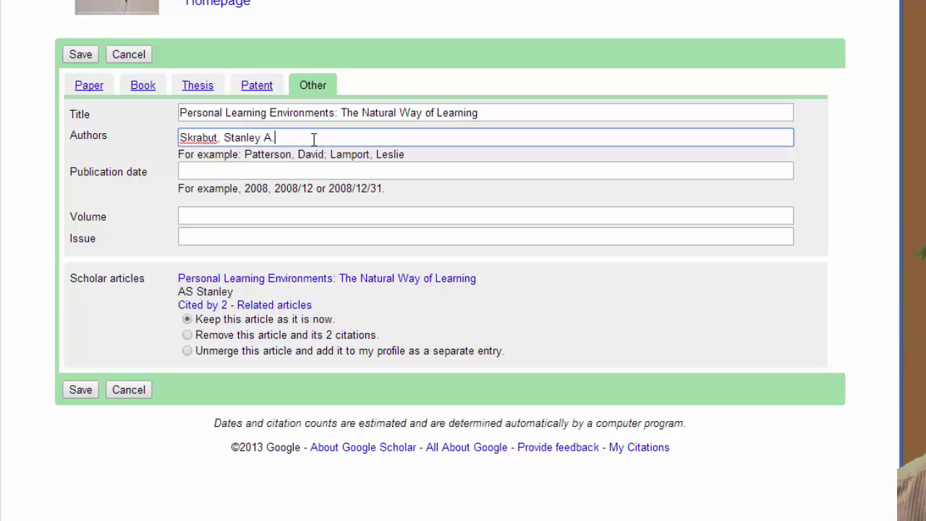
Set the publication date to 2008 and save the article.
{"action": "left_click", "coordinate": [194, 172]}
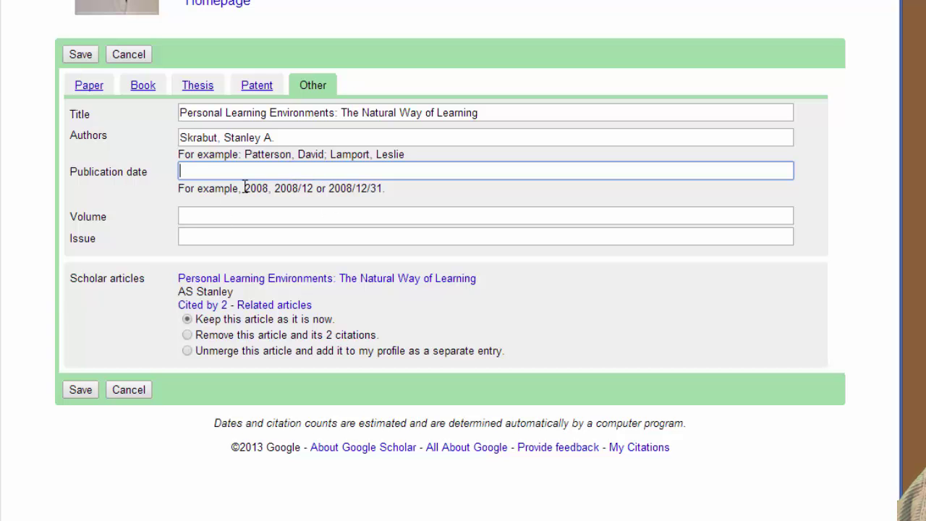
{"action": "type", "text": "2008"}
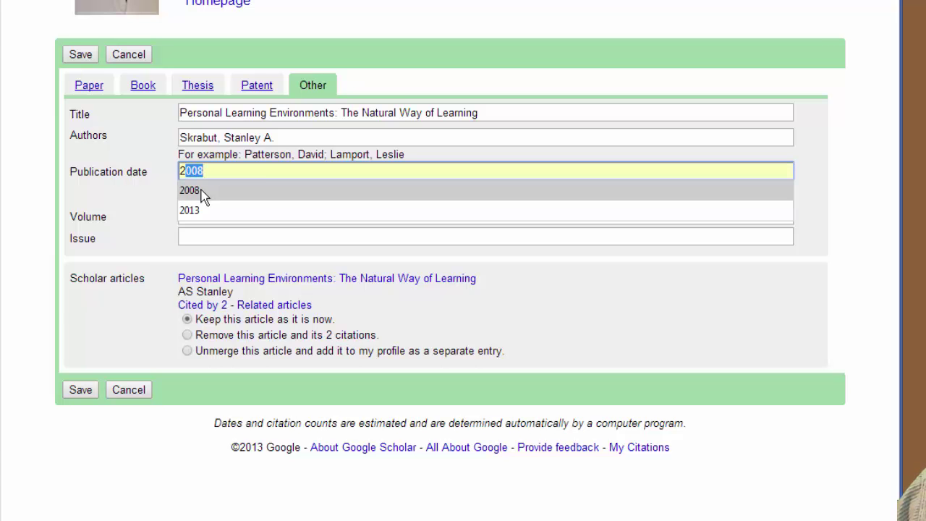
{"action": "left_click", "coordinate": [204, 192]}
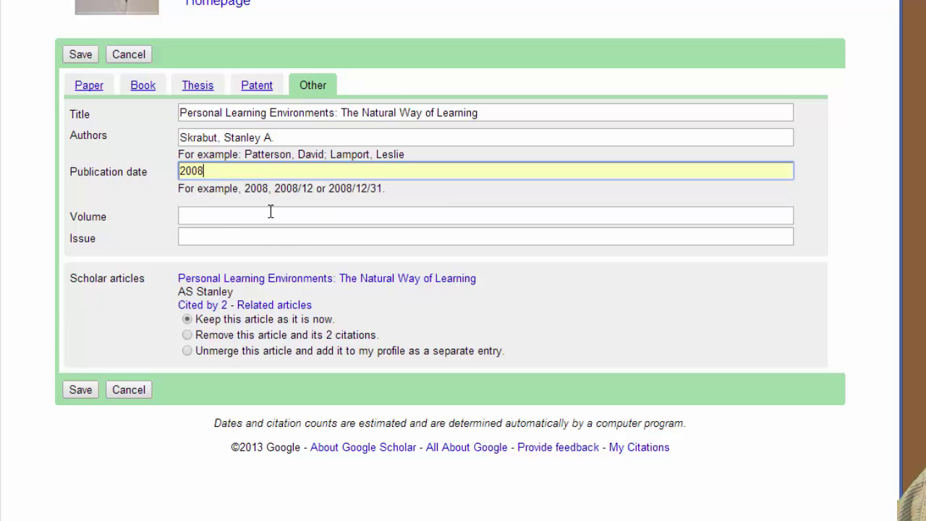
{"action": "left_click", "coordinate": [81, 391]}
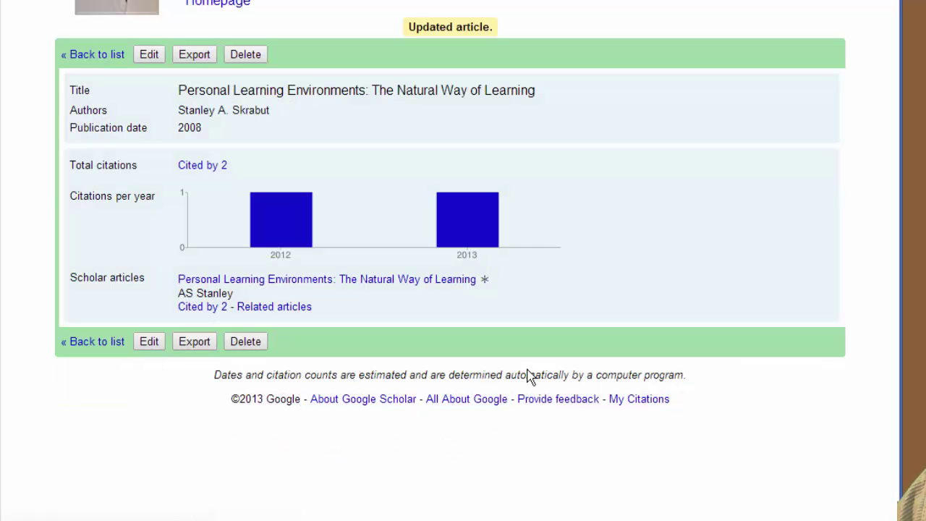
Go back to the article list and check the merged-citations note beside the count.
{"action": "left_click", "coordinate": [683, 5]}
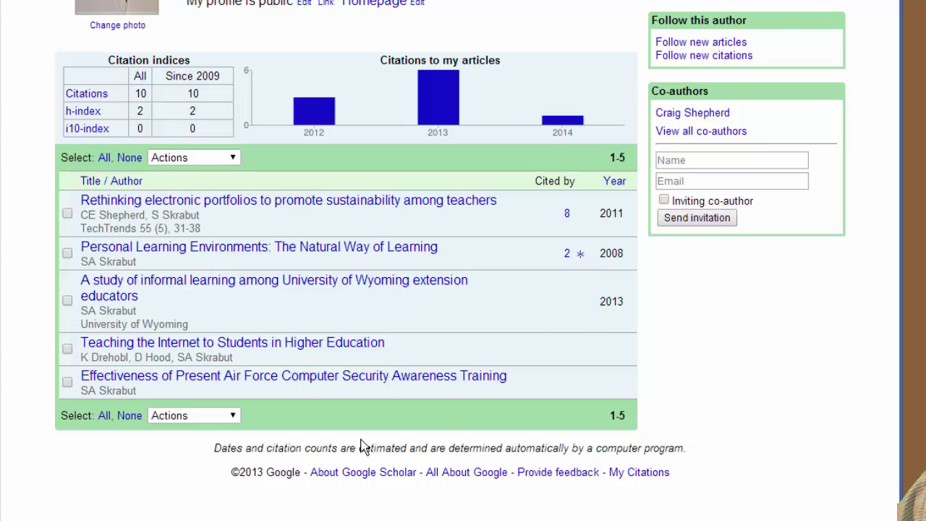
{"action": "left_click", "coordinate": [581, 259]}
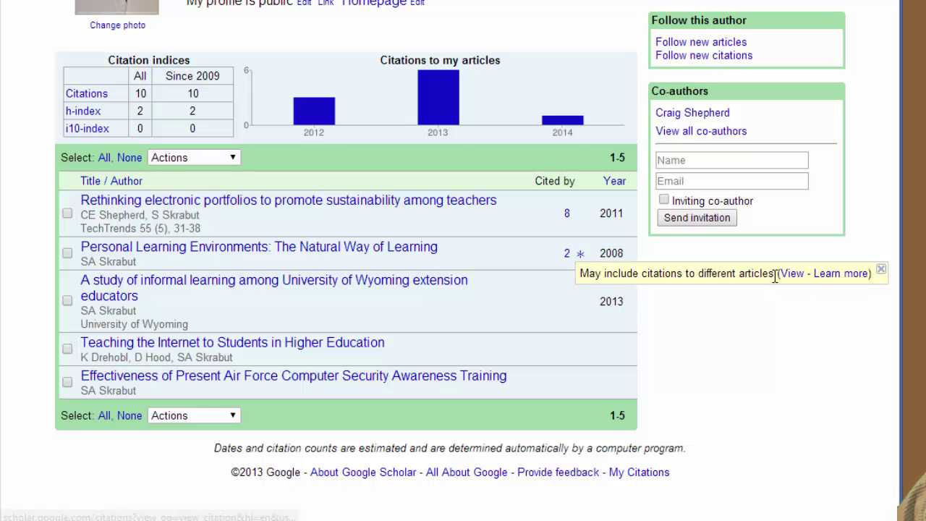
{"action": "left_click", "coordinate": [581, 258]}
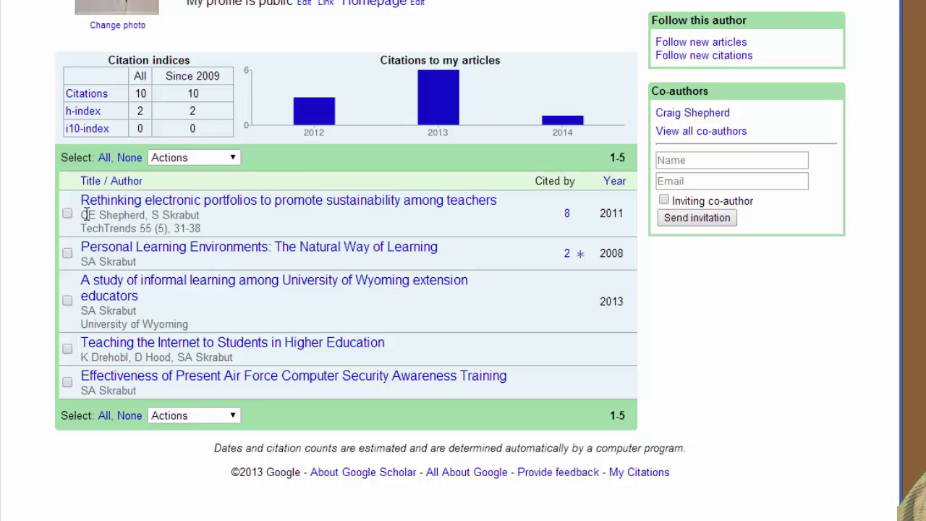
Open the co-author's profile from the Co-authors box on the right.
{"action": "left_click_drag", "start_coordinate": [83, 215], "coordinate": [146, 214]}
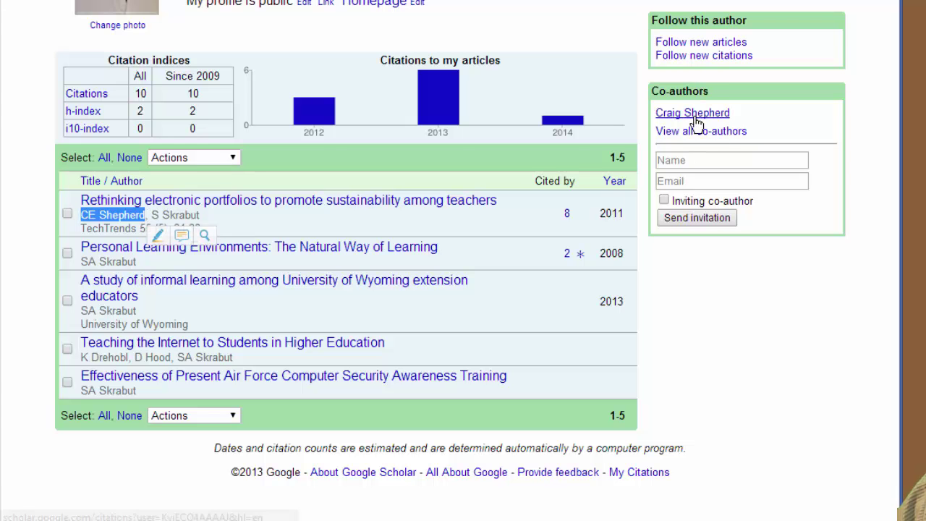
{"action": "left_click", "coordinate": [680, 161]}
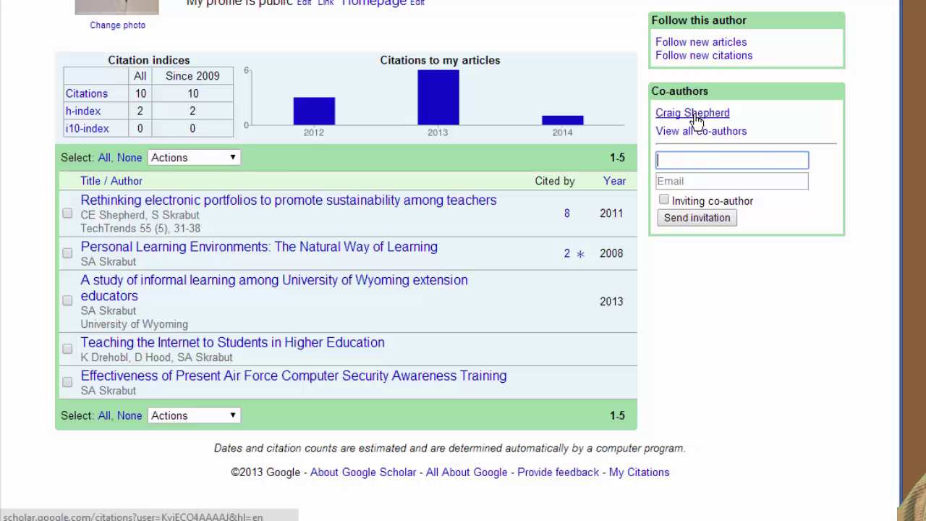
{"action": "left_click_drag", "start_coordinate": [713, 114], "coordinate": [689, 161]}
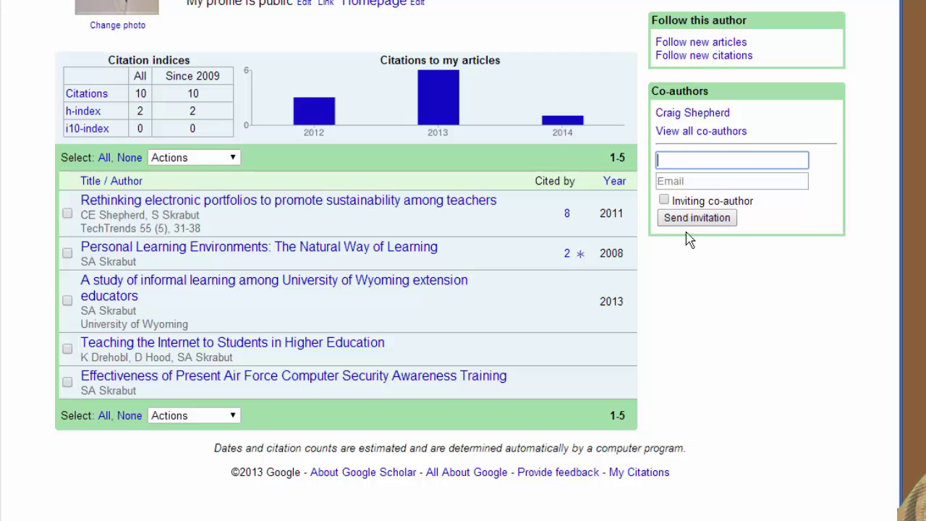
{"action": "left_click", "coordinate": [768, 143]}
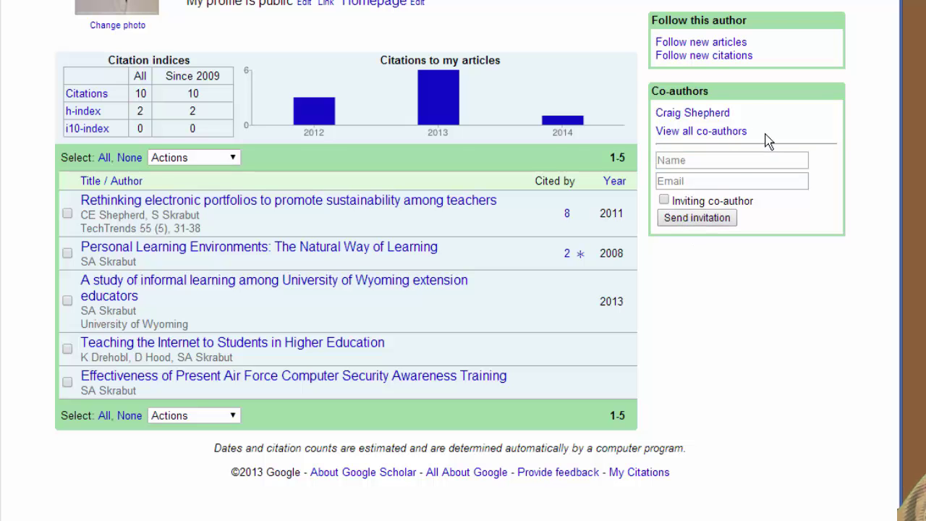
{"action": "left_click", "coordinate": [699, 116]}
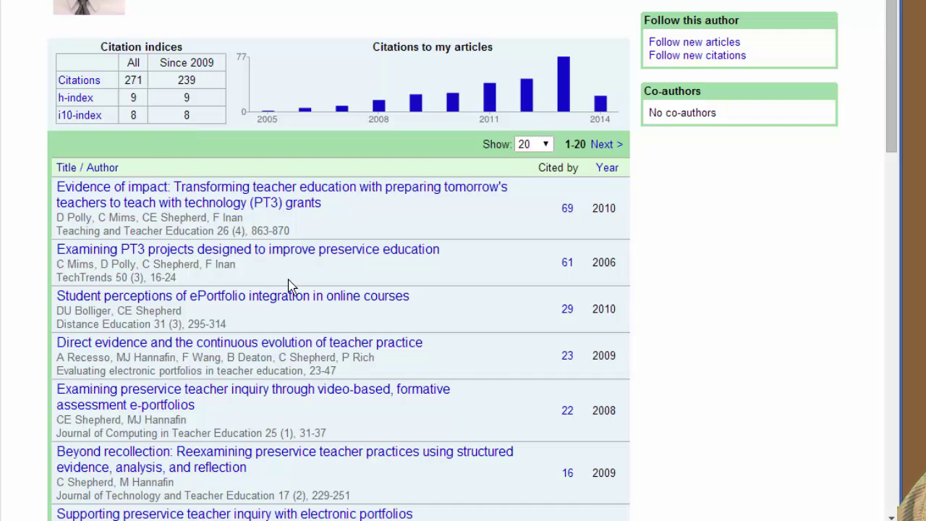
Scroll down and back up through the co-author's publication list.
{"action": "scroll", "coordinate": [289, 284], "scroll_direction": "down", "scroll_amount": 7}
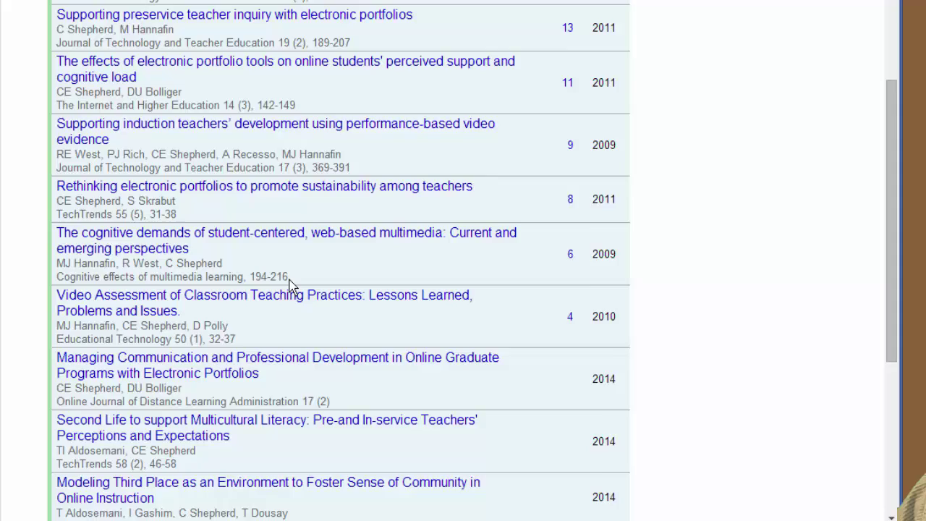
{"action": "scroll", "coordinate": [289, 285], "scroll_direction": "up", "scroll_amount": 7}
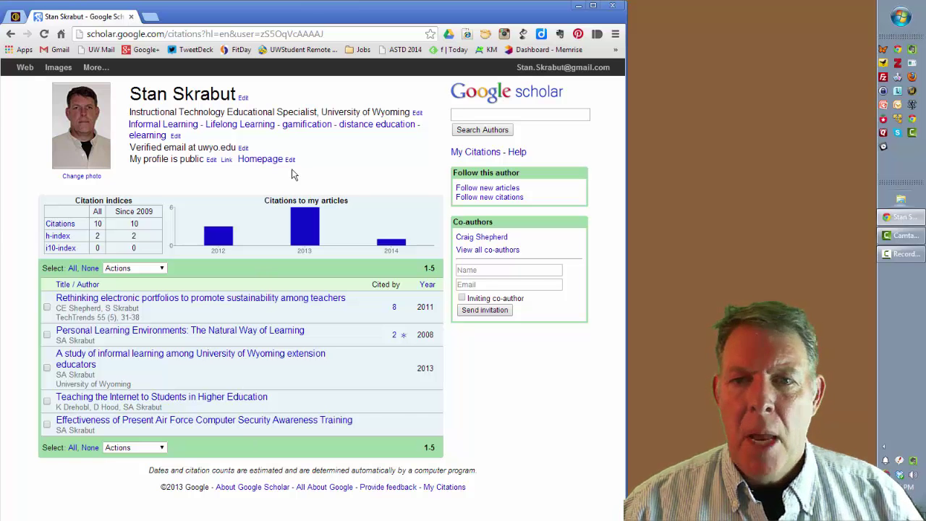
{"action": "key", "text": "alt+Left"}
{"action": "left_click", "coordinate": [505, 136]}
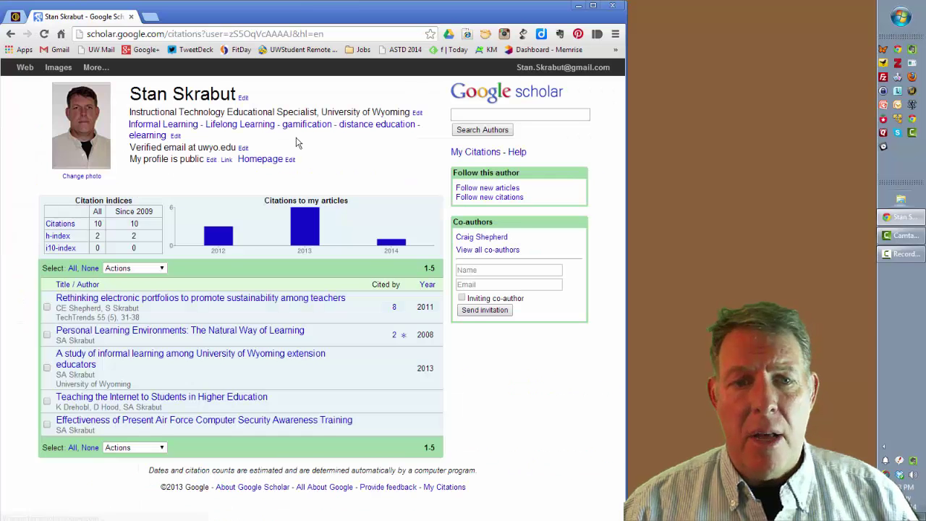